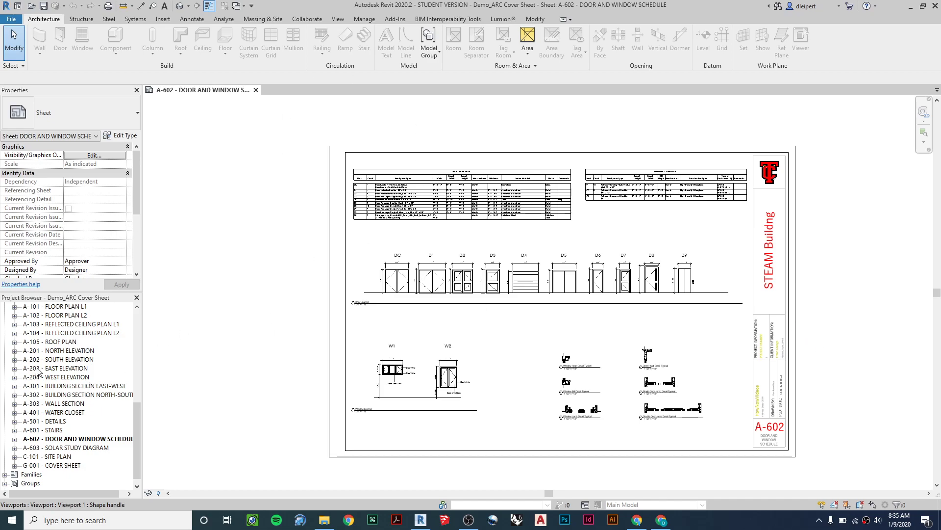
Open Revit's Export Image dialog from File > Export > Images and Animations
click(12, 20)
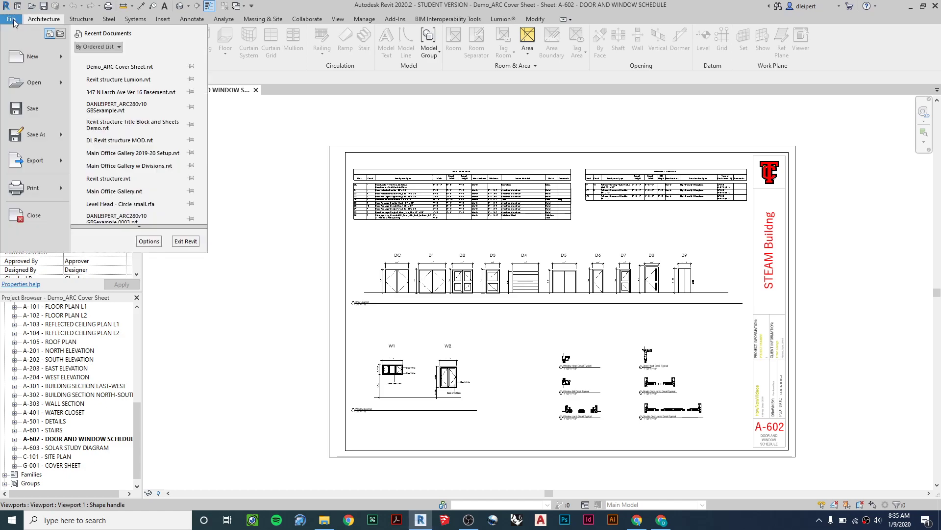
mouse_move(51, 166)
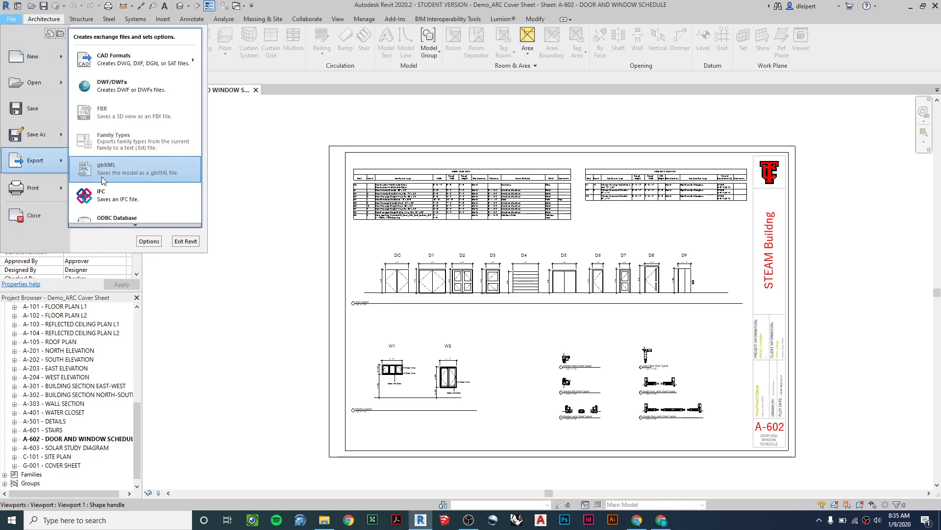
mouse_move(135, 225)
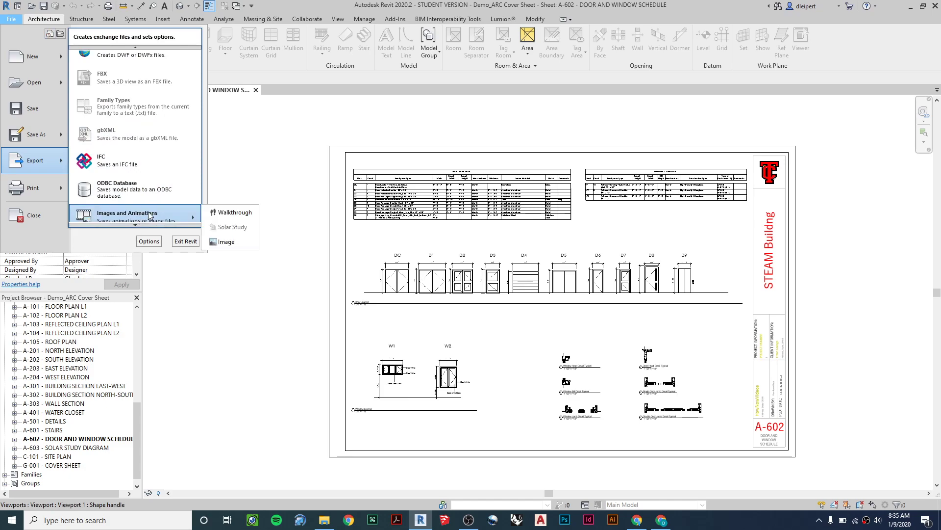
click(227, 244)
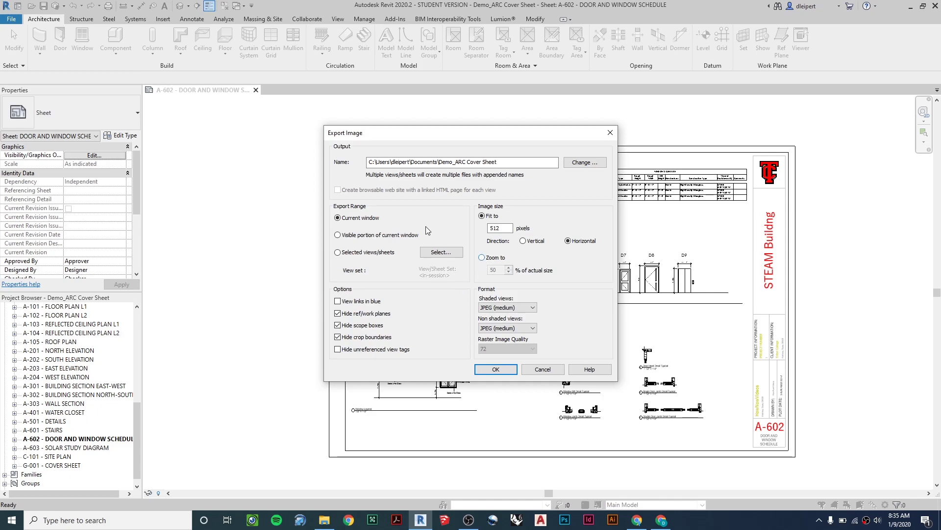
Set the export range to all sheets, A-101 through G-001, without saving the sheet set
click(338, 253)
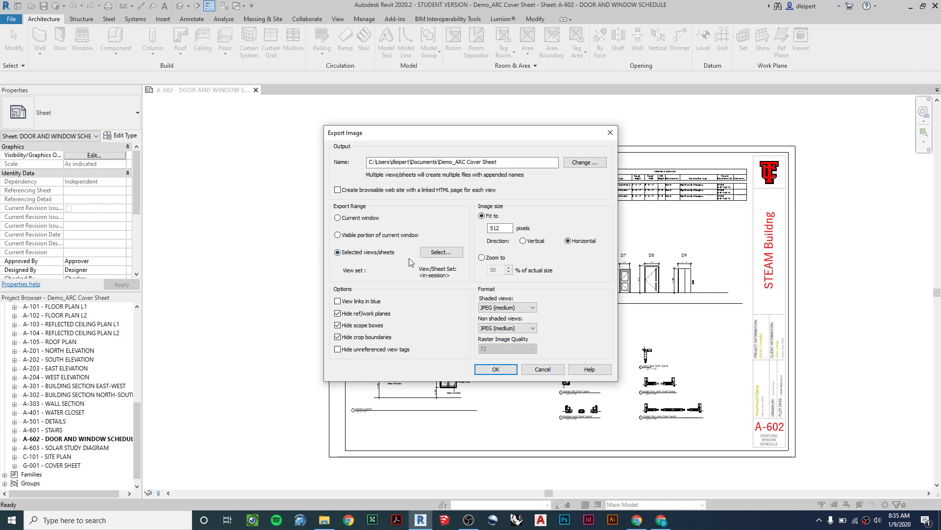
click(440, 254)
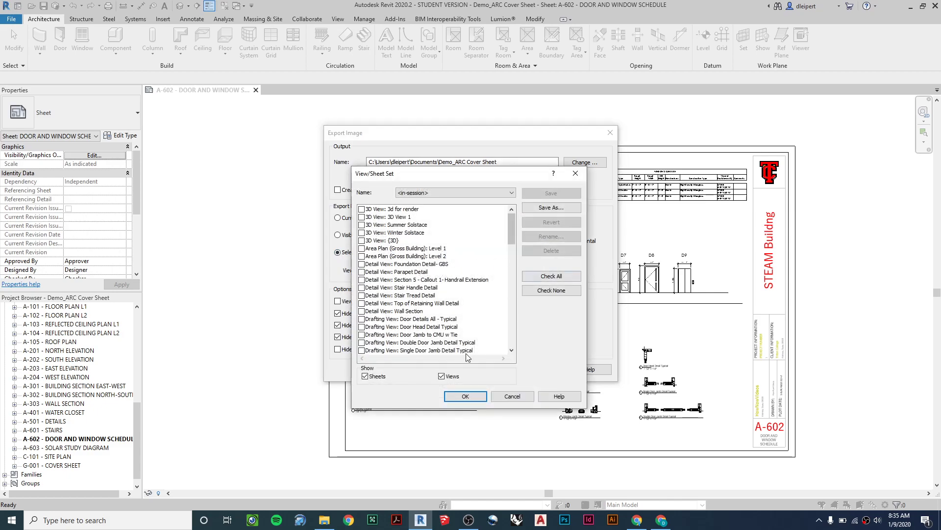
click(441, 377)
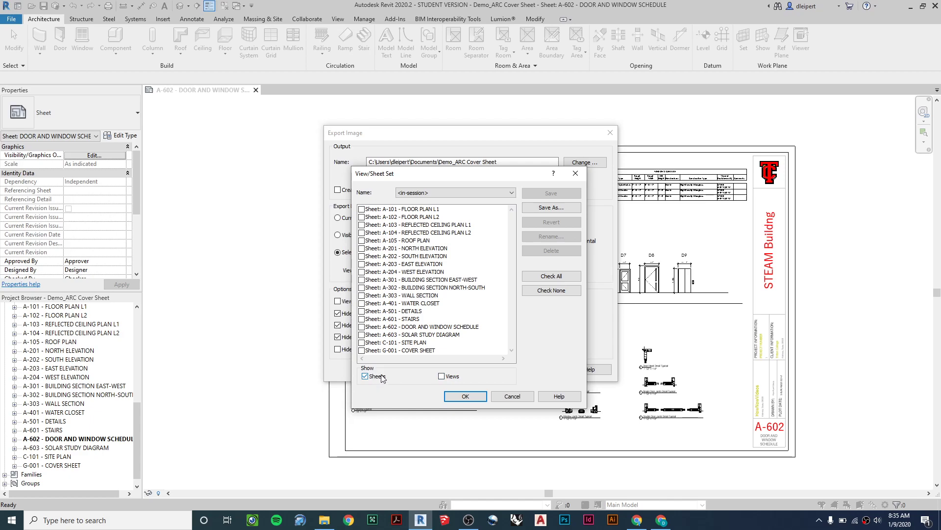
click(553, 276)
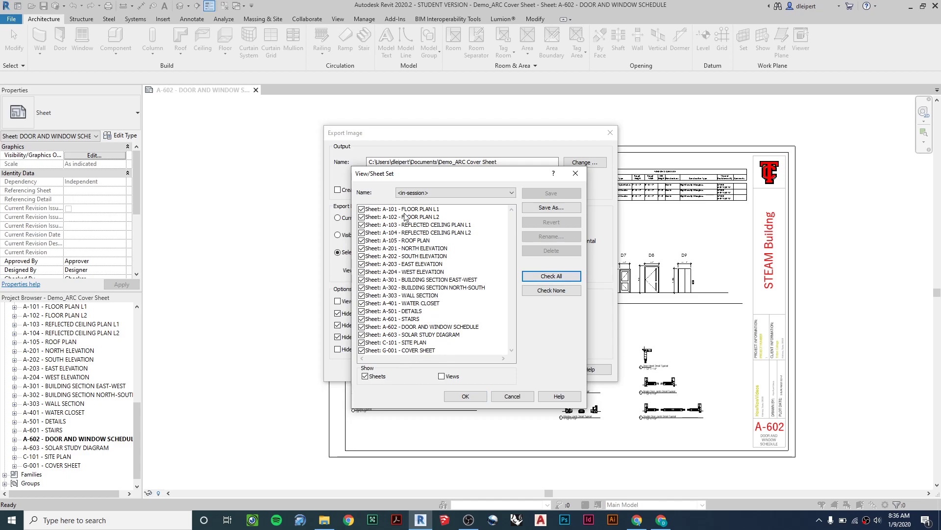
click(478, 400)
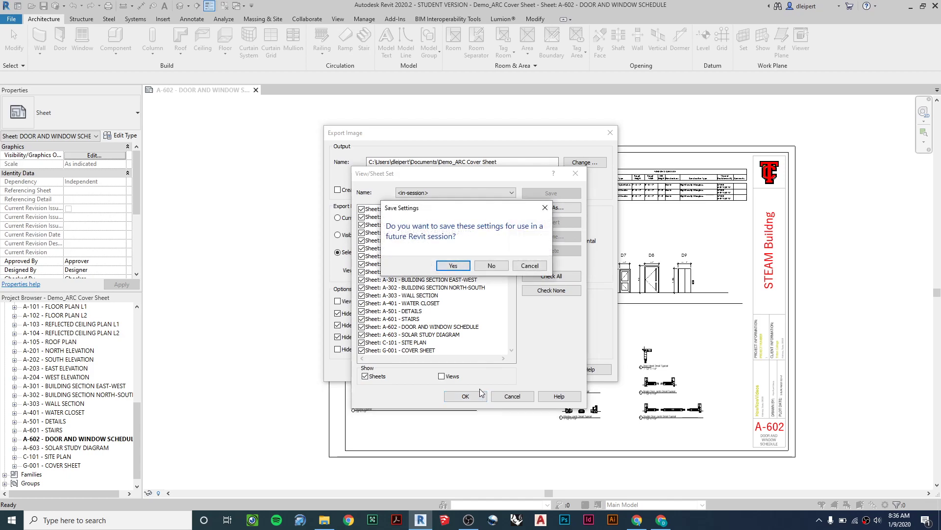
click(490, 266)
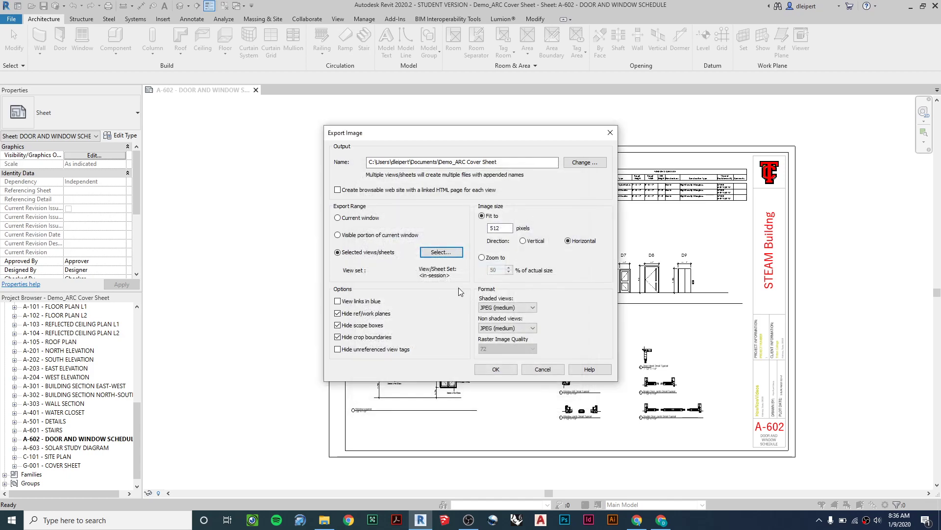
Set image width to 2000 pixels and shaded and non-shaded views to JPEG (lossless)
click(499, 228)
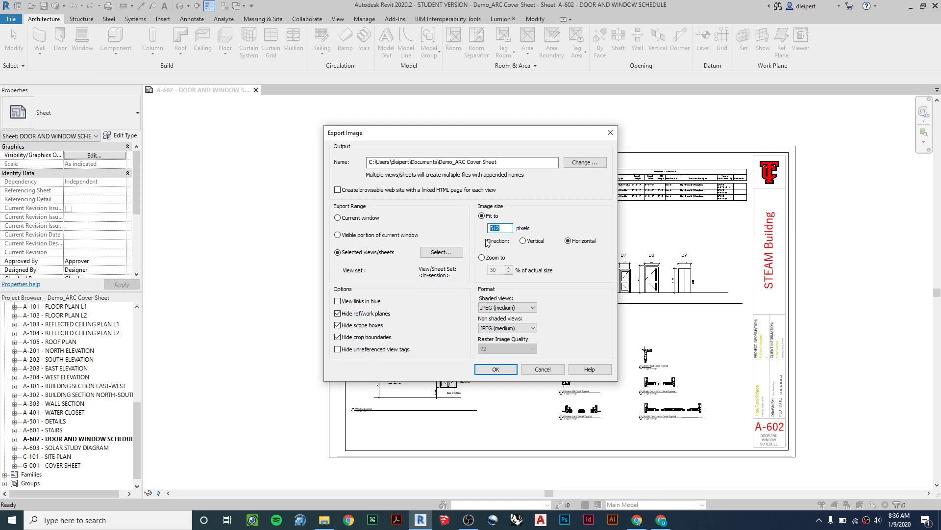
text(2000)
click(522, 308)
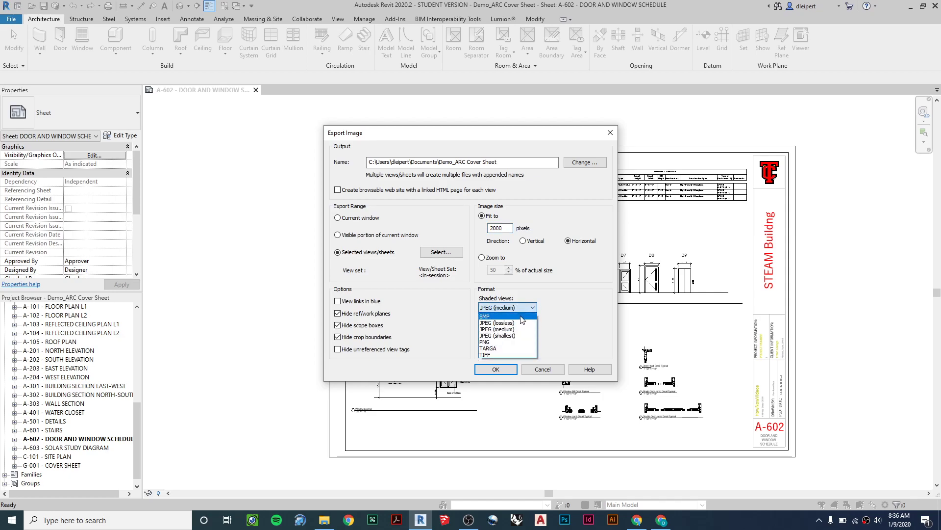
click(523, 323)
click(525, 328)
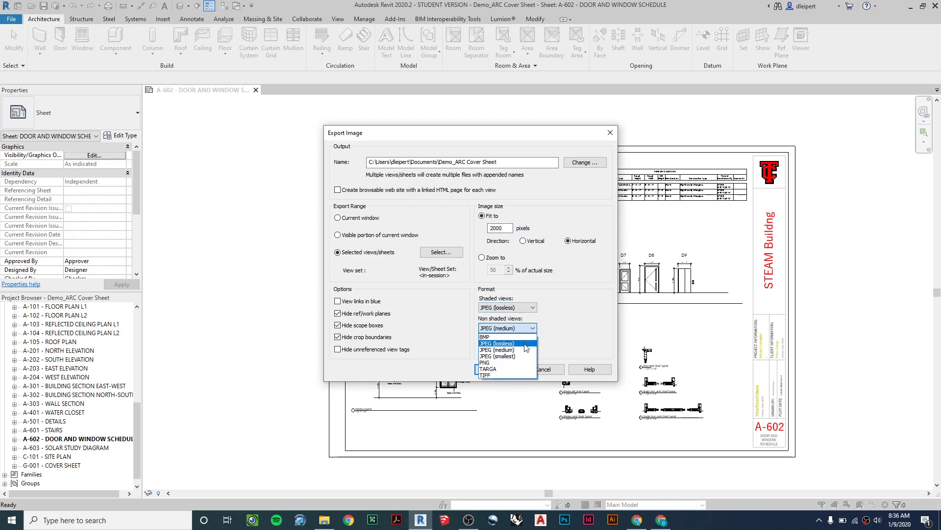
click(526, 343)
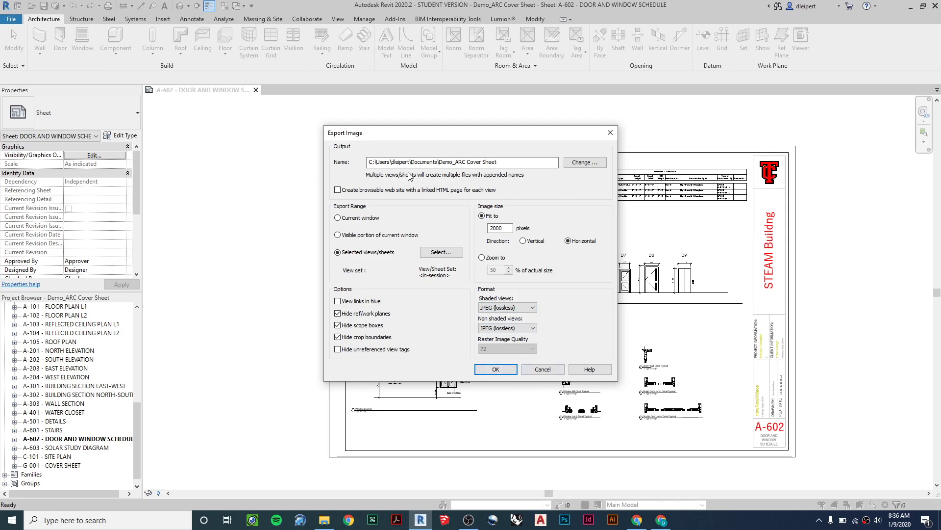
Target the Desktop's Demo Pics folder for output, keeping the Demo_ARC Cover Sheet prefix
click(588, 163)
click(276, 282)
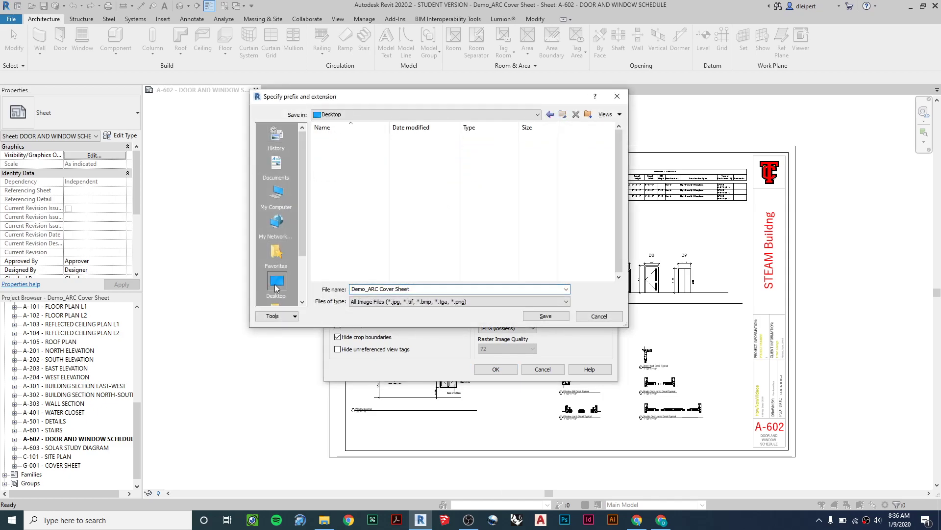
scroll(349, 209, down, 2)
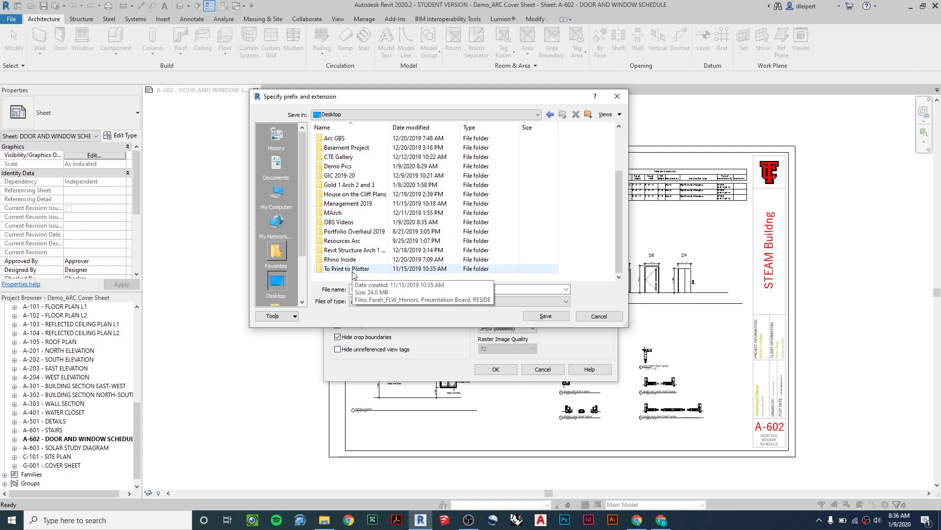
double_click(346, 167)
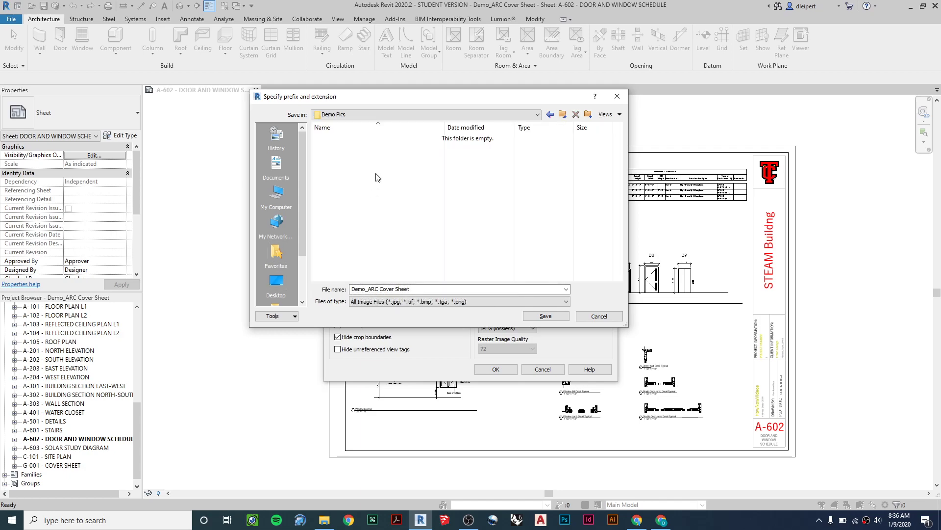
right_click(357, 176)
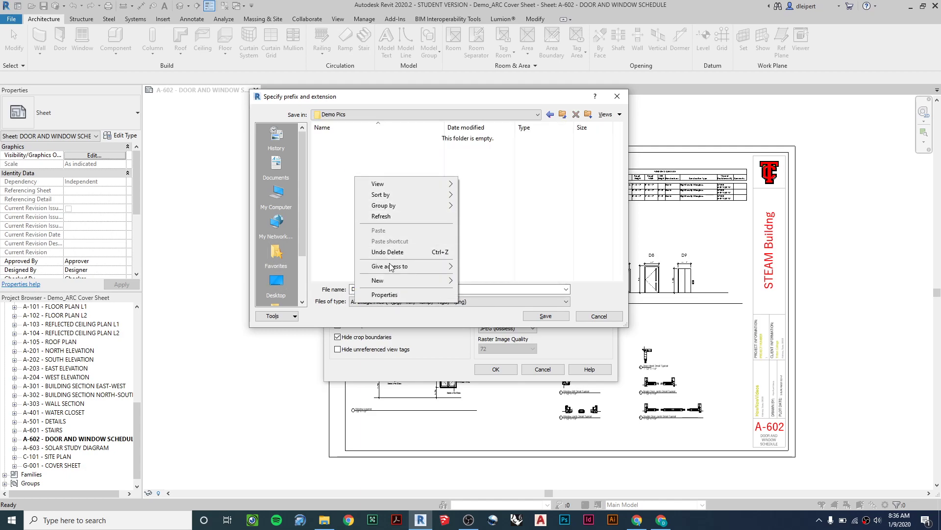
mouse_move(398, 282)
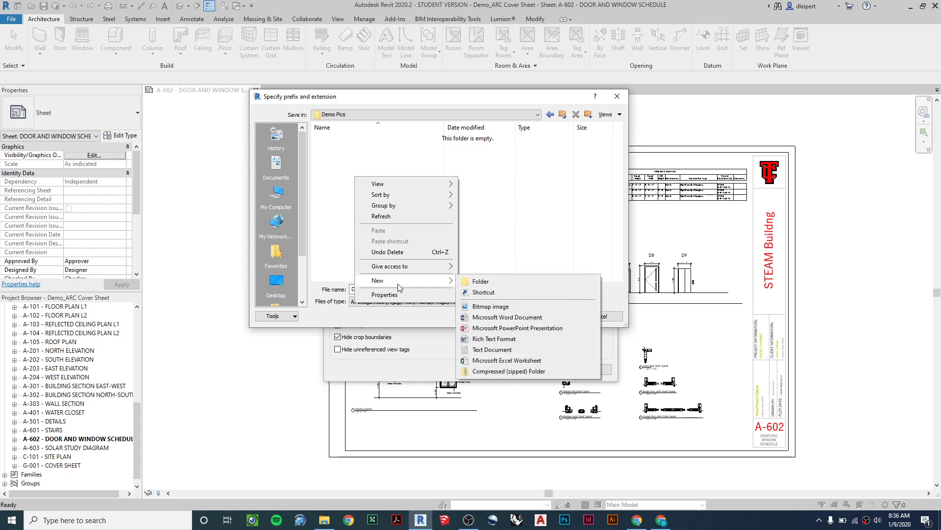
click(333, 158)
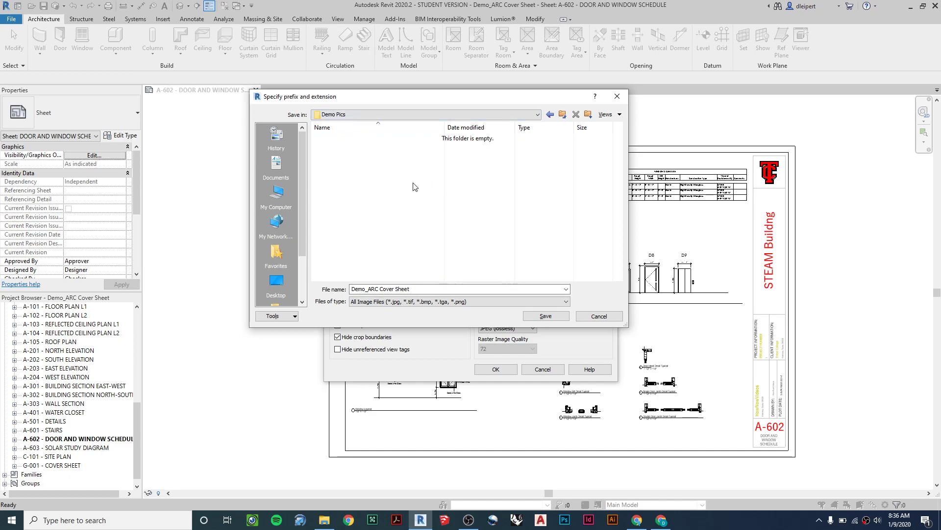
Accept Demo Pics as the save location and start the sheet image export
click(540, 316)
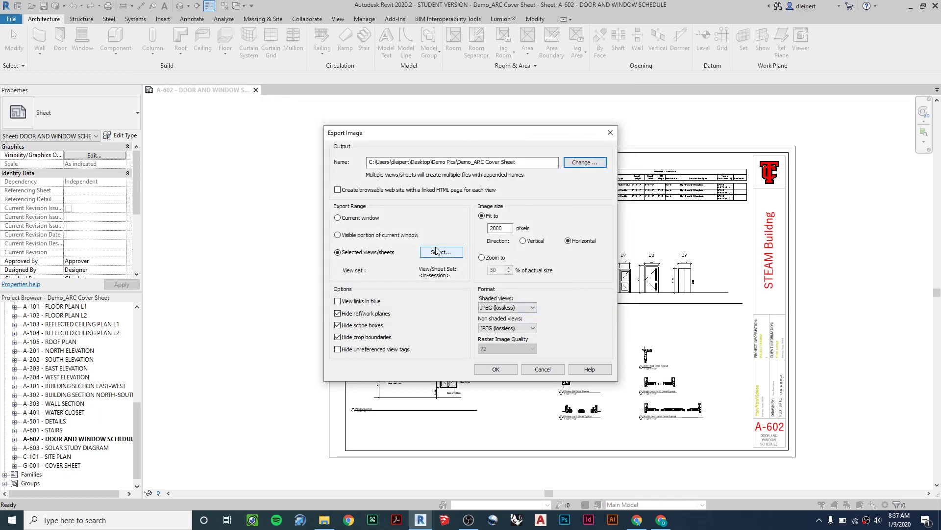
click(495, 370)
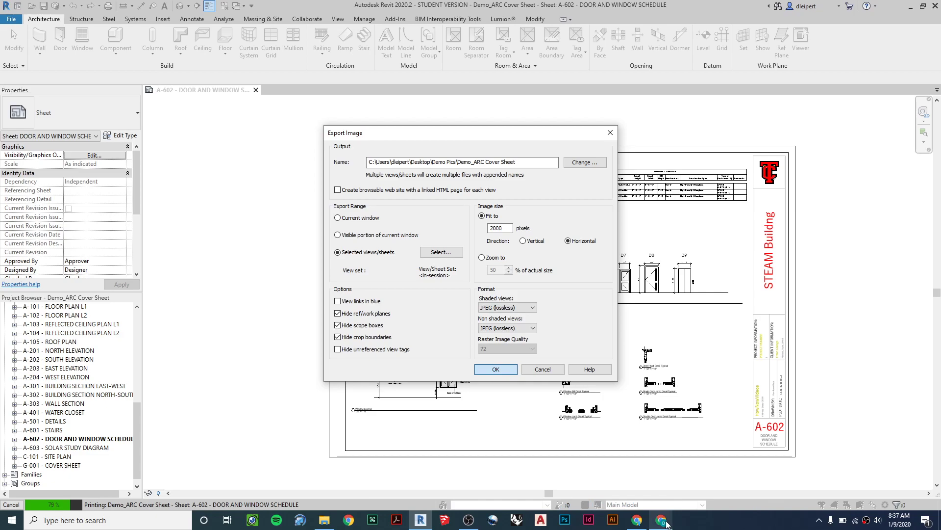
Check the Google Drive Demo folder in Chrome, then return to the blank Slides deck
mouse_move(666, 522)
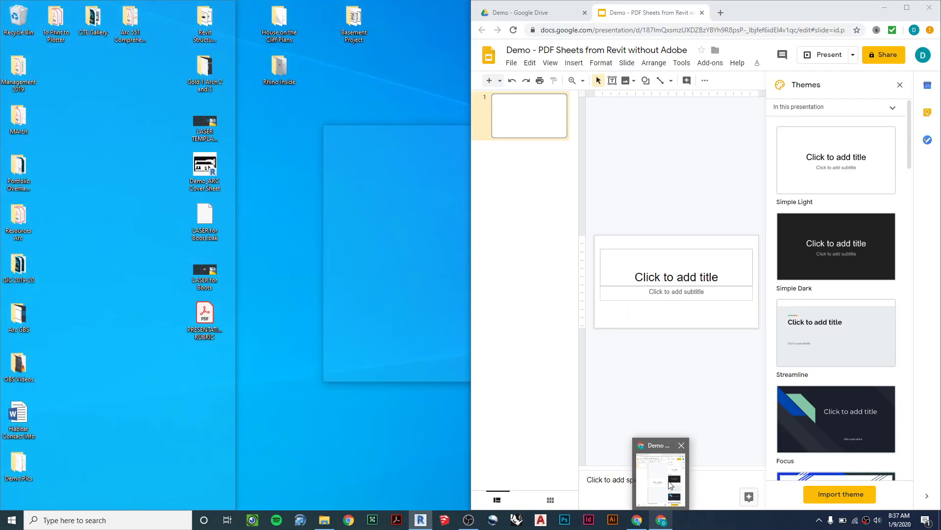
click(669, 483)
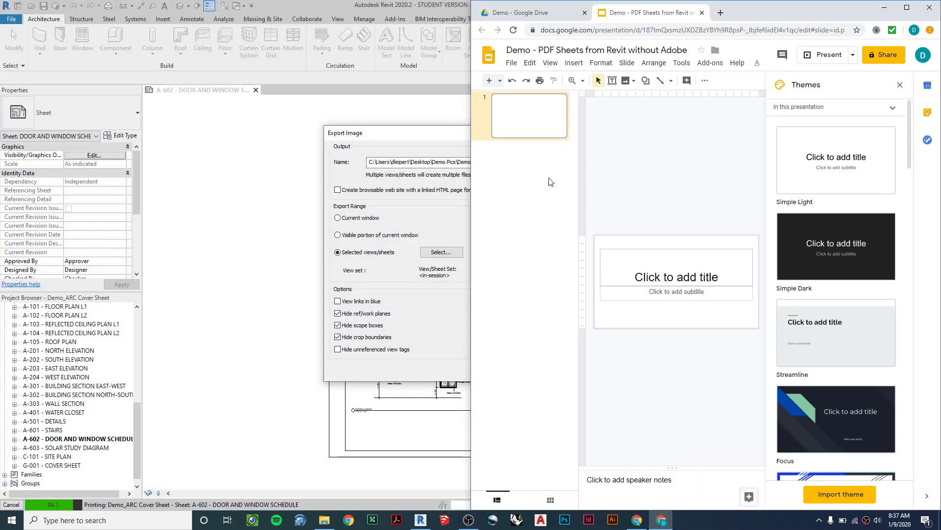
click(527, 16)
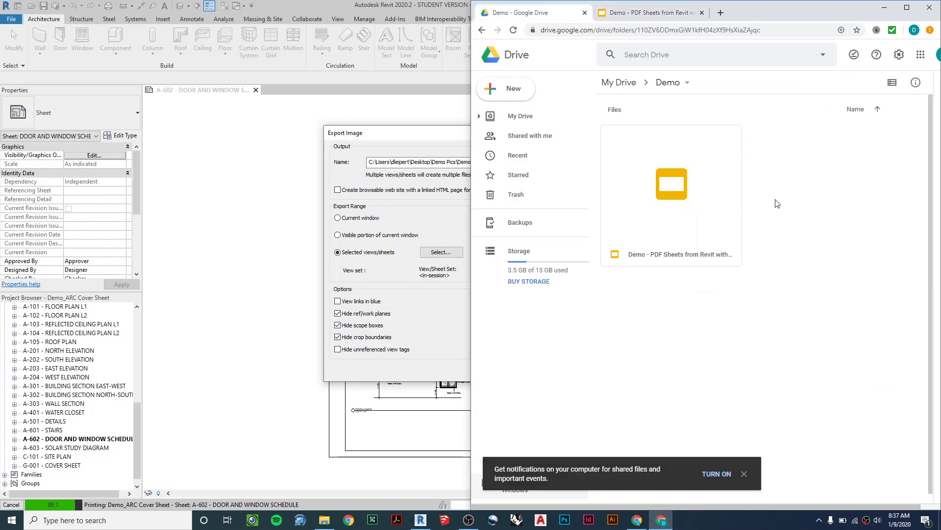
right_click(777, 203)
click(634, 2)
click(634, 13)
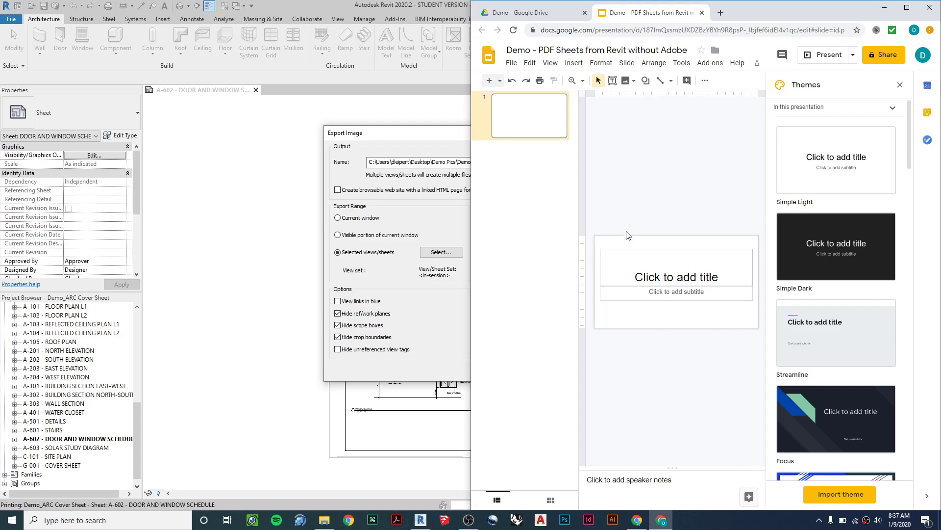
Set the deck's page size to custom 36 × 24 inches
click(512, 62)
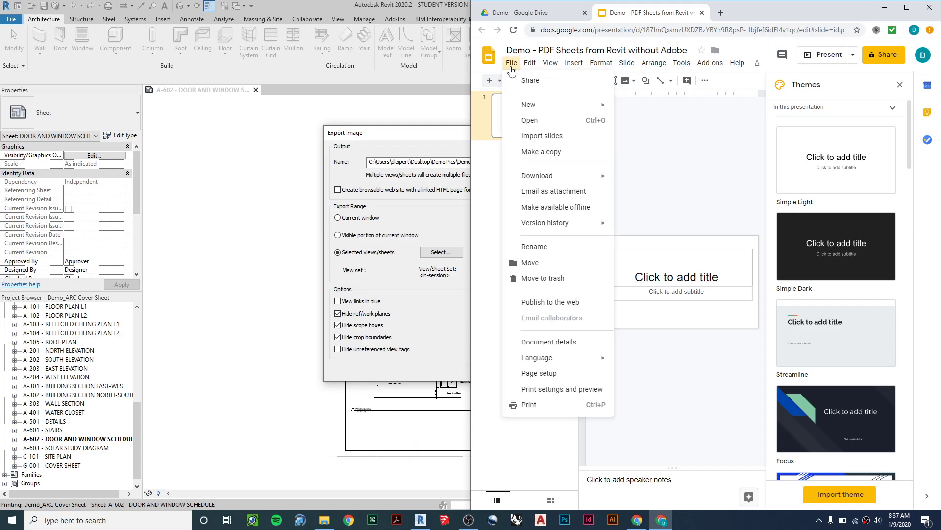
click(548, 380)
click(679, 269)
click(679, 296)
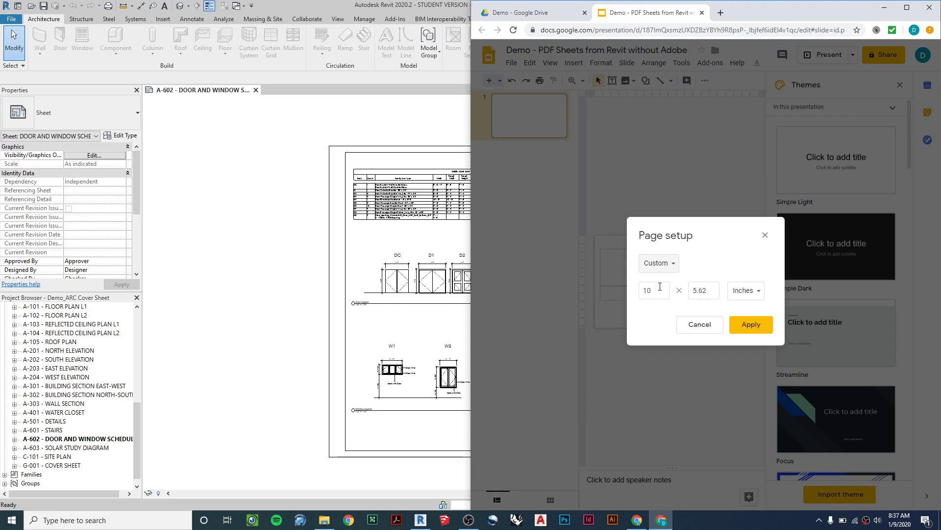
drag(660, 286, 621, 287)
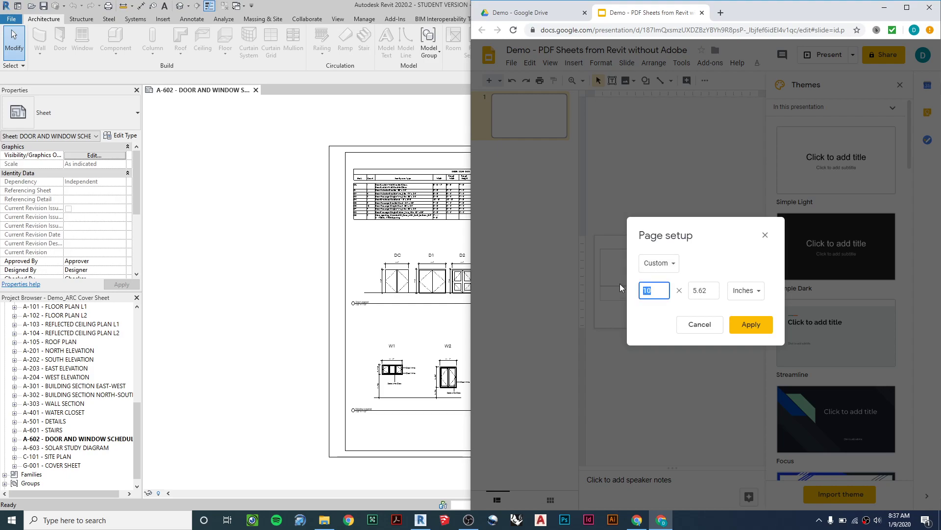
text(36)
double_click(695, 290)
text(24)
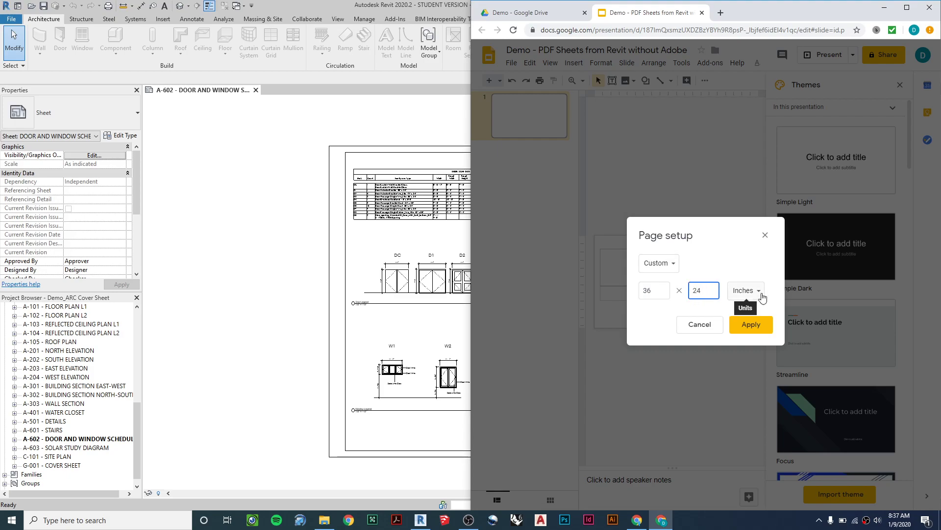
click(751, 325)
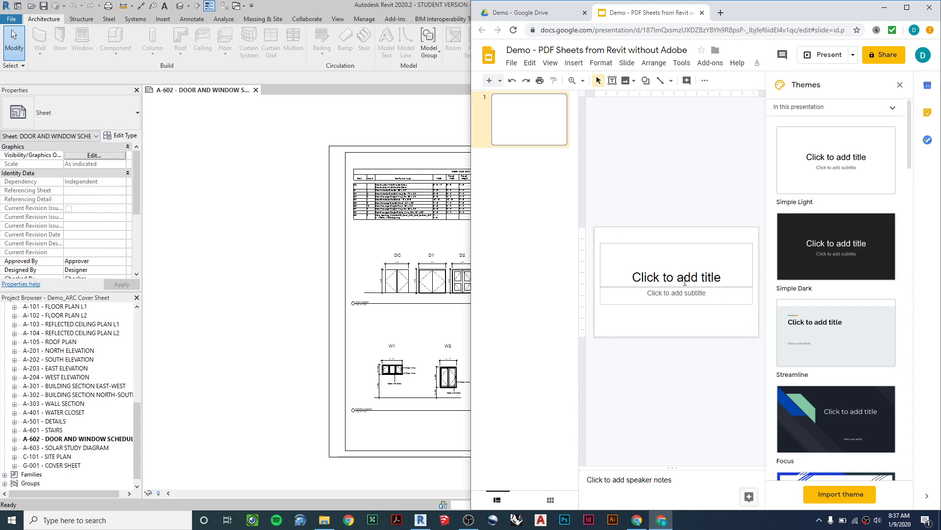
Delete slide 1's title and subtitle placeholders, leaving it empty
click(657, 246)
key(Delete)
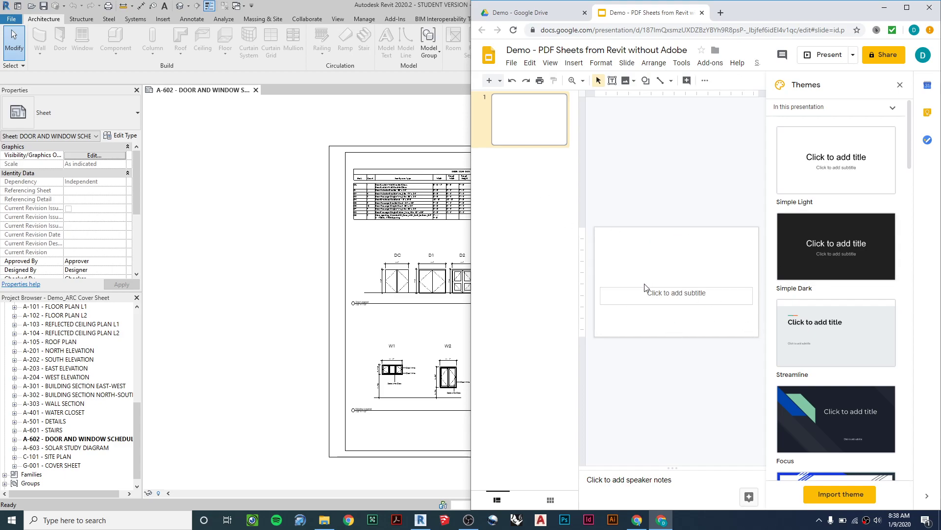
click(642, 289)
key(Delete)
click(530, 147)
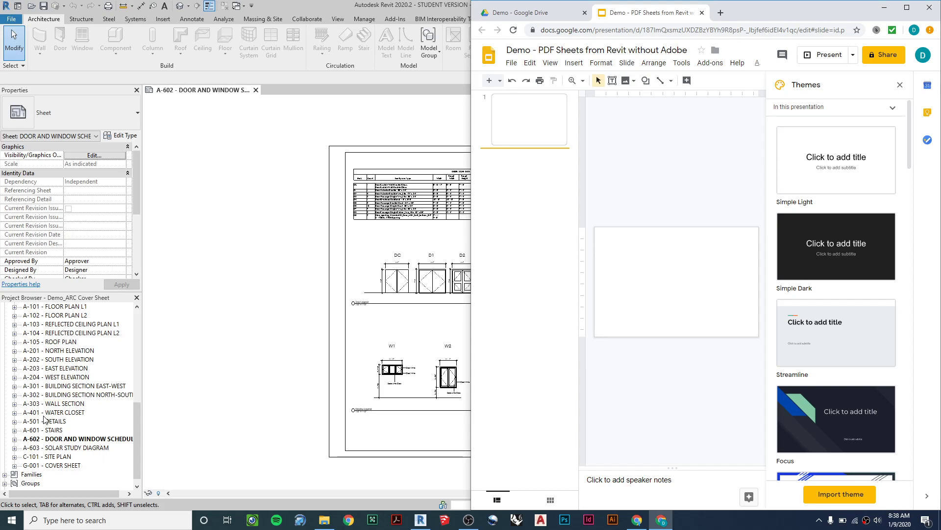
Step through Revit's sheets from G-001 COVER SHEET up to A-101 FLOOR PLAN L1 to count them
click(62, 467)
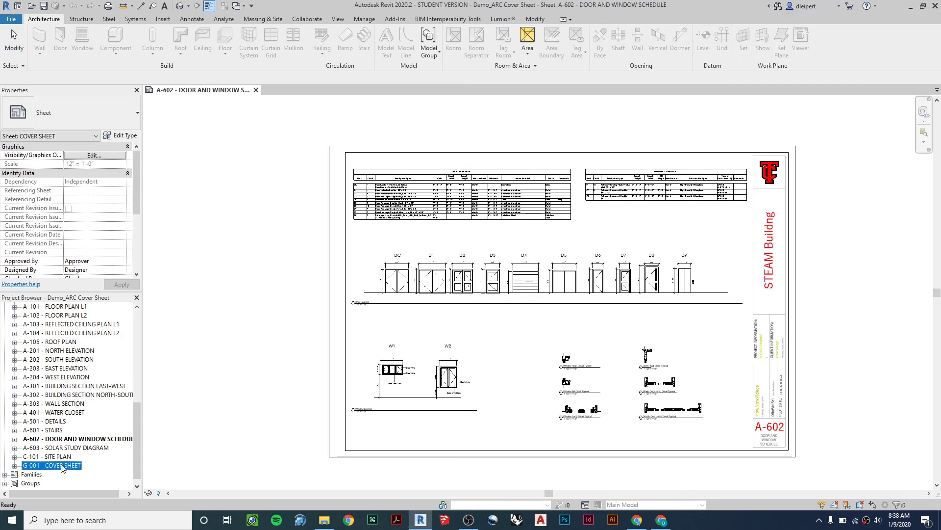
click(62, 457)
click(63, 447)
click(65, 438)
click(65, 430)
click(65, 421)
click(65, 412)
click(66, 403)
click(67, 394)
click(69, 386)
click(70, 376)
click(72, 367)
click(73, 359)
click(74, 350)
click(75, 341)
click(75, 332)
click(76, 324)
click(76, 315)
click(76, 306)
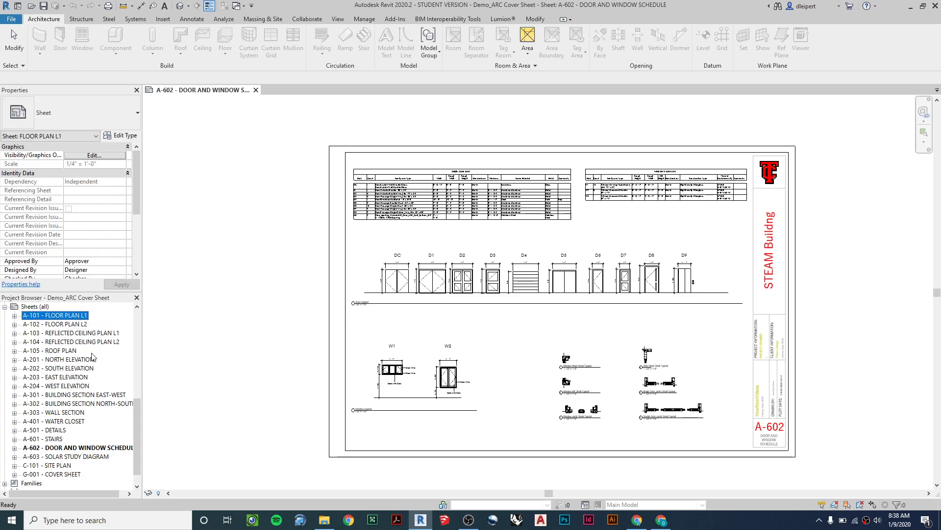
Add blank slides with Ctrl+M until the deck has 19, then return to slide 1
click(661, 520)
click(557, 141)
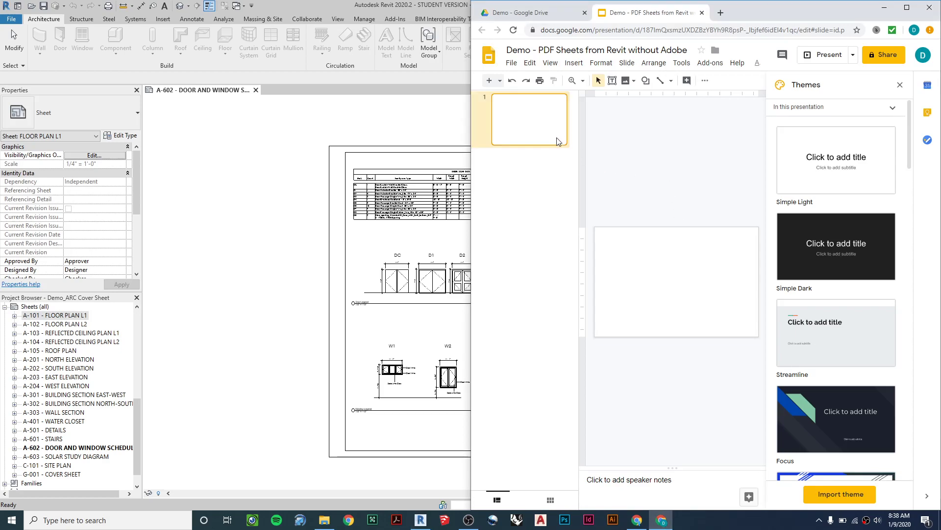
click(532, 183)
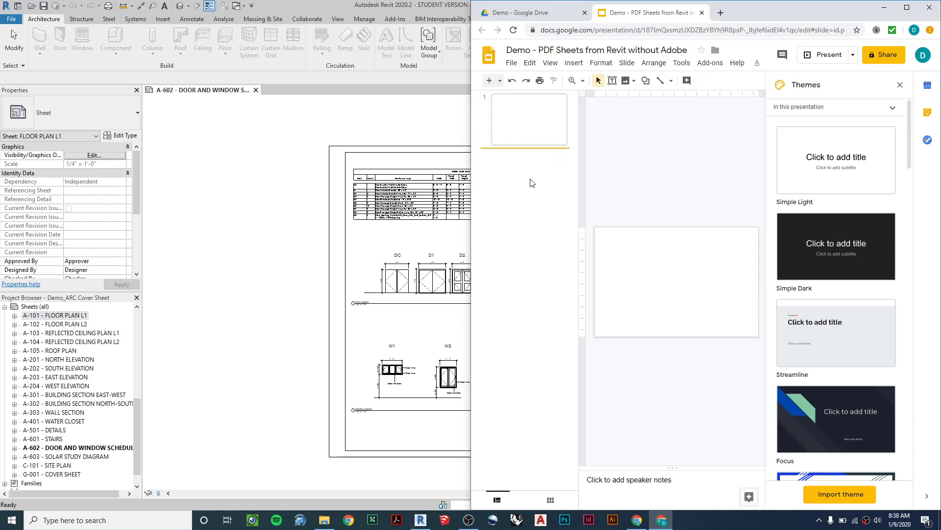
key(ctrl+m)
key(ctrl+m)
key(ctrl+m)
key(ctrl+m)
key(ctrl+m)
key(ctrl+m)
key(ctrl+m)
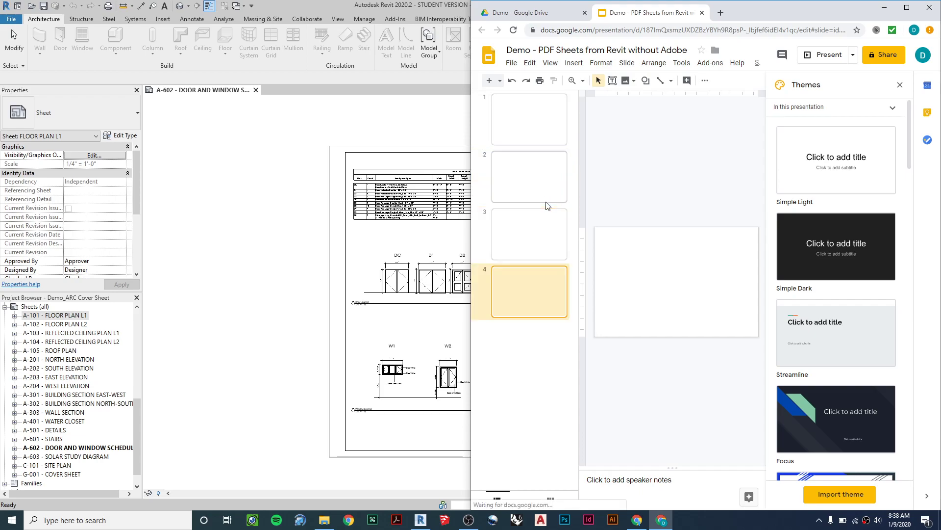
key(ctrl+m)
key(ctrl+m)
key(ctrl+m)
key(ctrl+m)
key(ctrl+m)
key(ctrl+m)
key(ctrl+m)
key(ctrl+m)
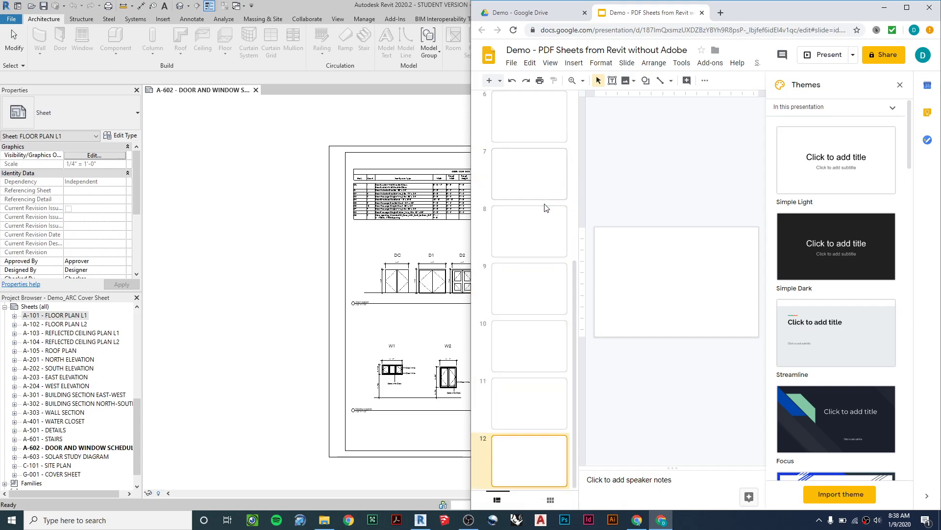
key(ctrl+m)
key(ctrl+m)
key(ctrl+m)
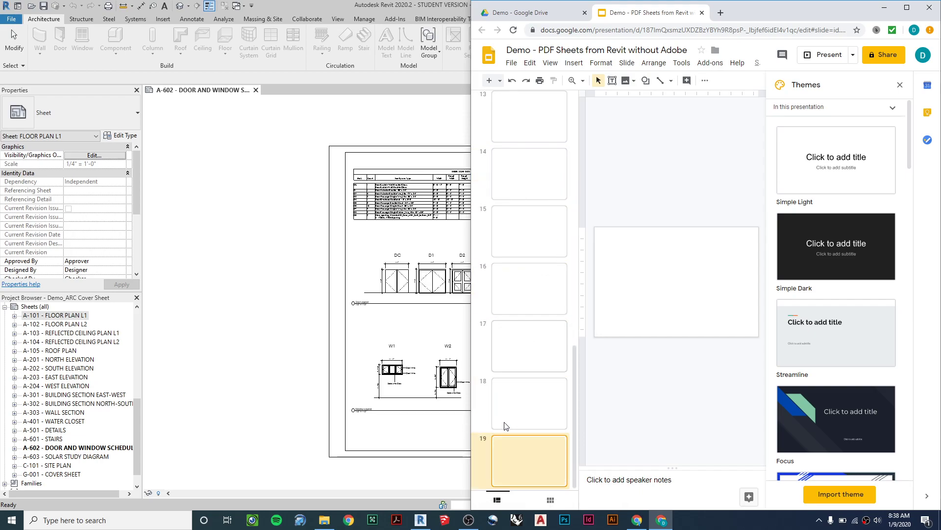
scroll(519, 420, up, 15)
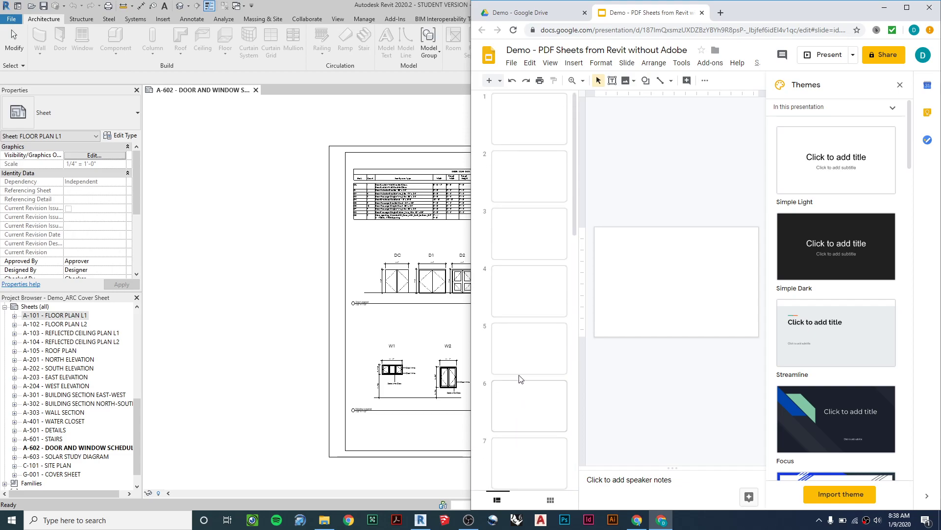
click(553, 133)
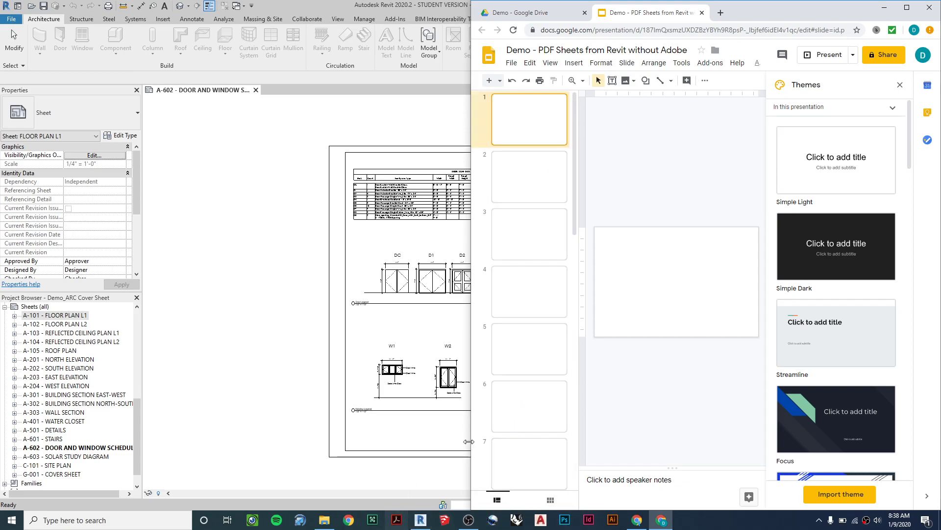
Show Demo Pics' 19 exported sheet JPEGs as extra-large icons in a widened window
click(324, 520)
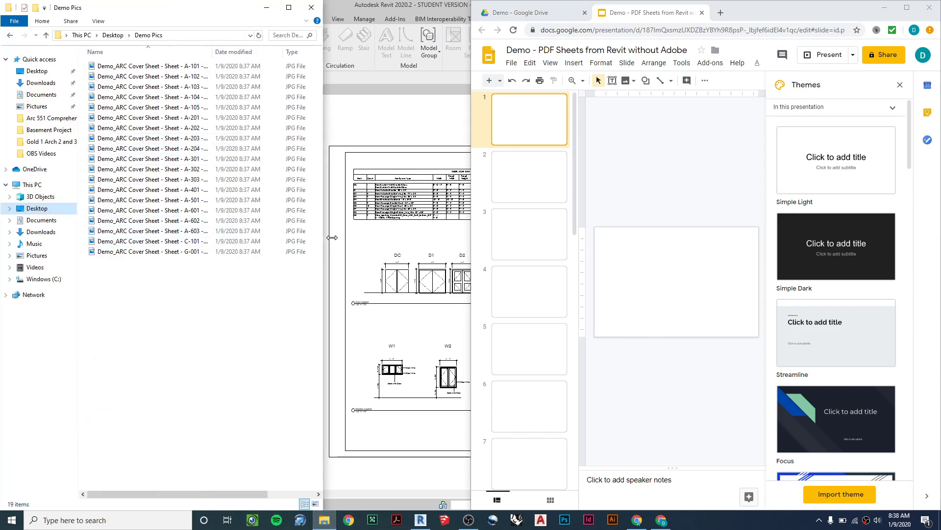
drag(333, 237, 340, 239)
right_click(147, 289)
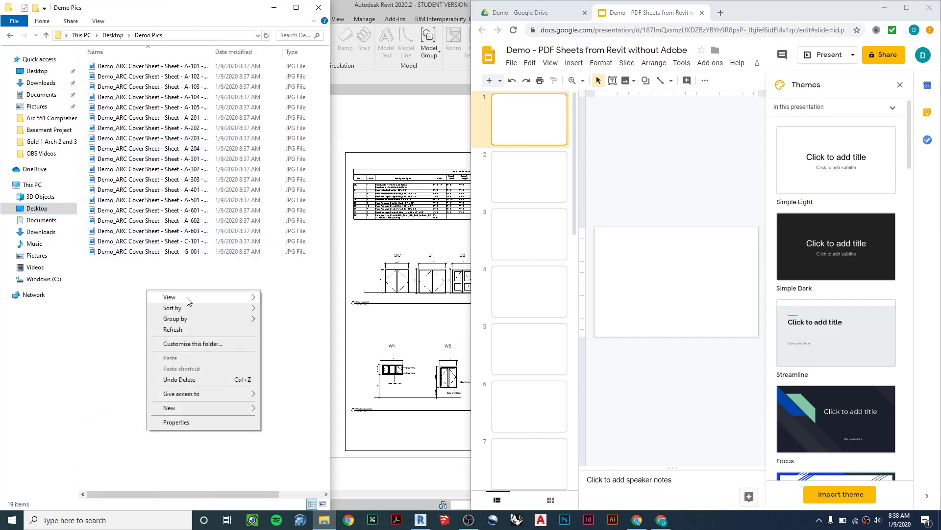
mouse_move(189, 299)
click(288, 309)
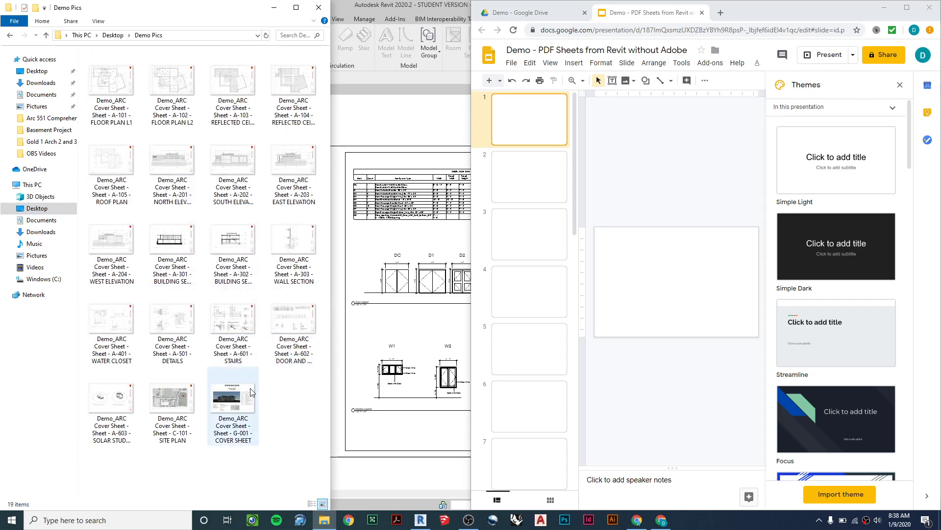
right_click(297, 397)
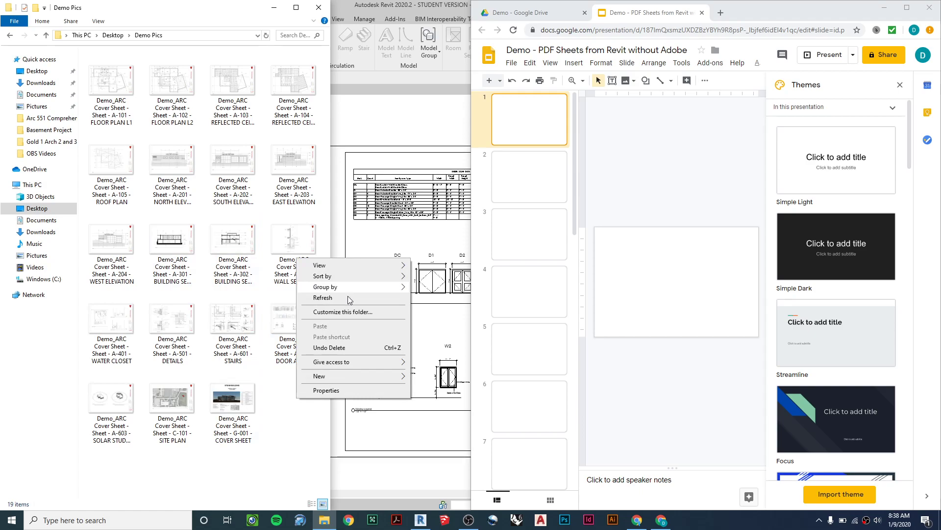
mouse_move(375, 267)
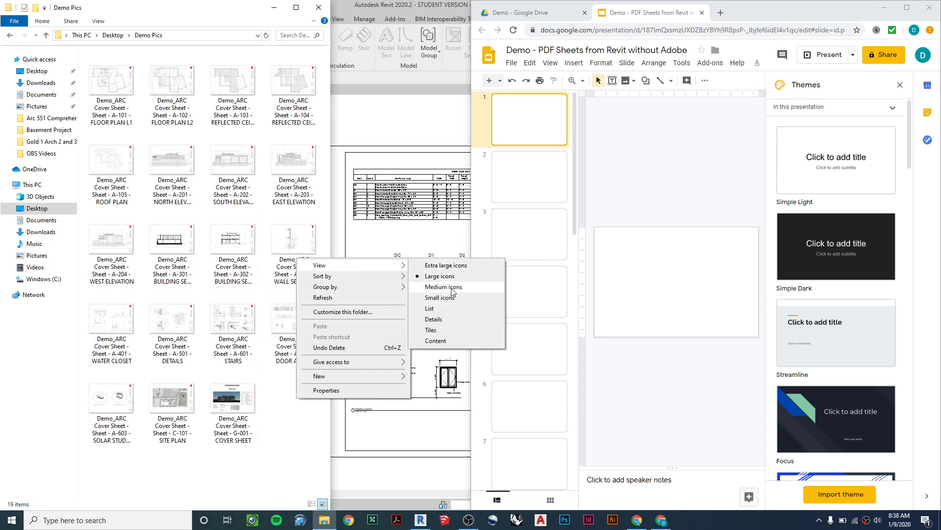
click(445, 266)
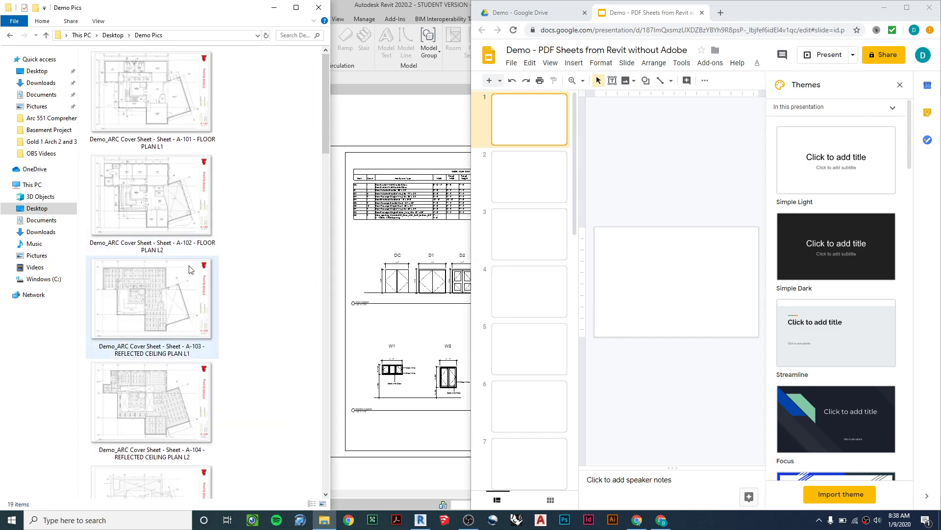
drag(326, 119, 328, 461)
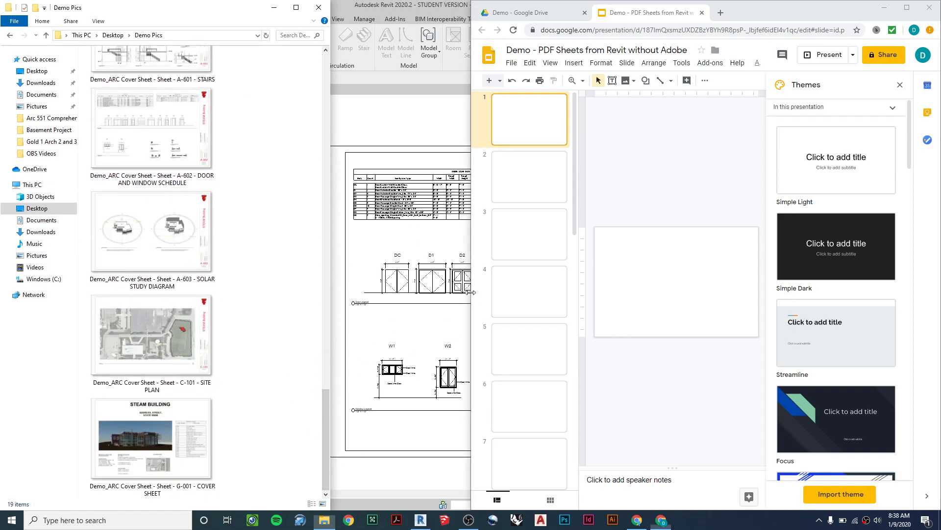
Widen the Slides window, then place the G-001 cover sheet image on slide 1, enlarged to fill it
drag(471, 293, 332, 292)
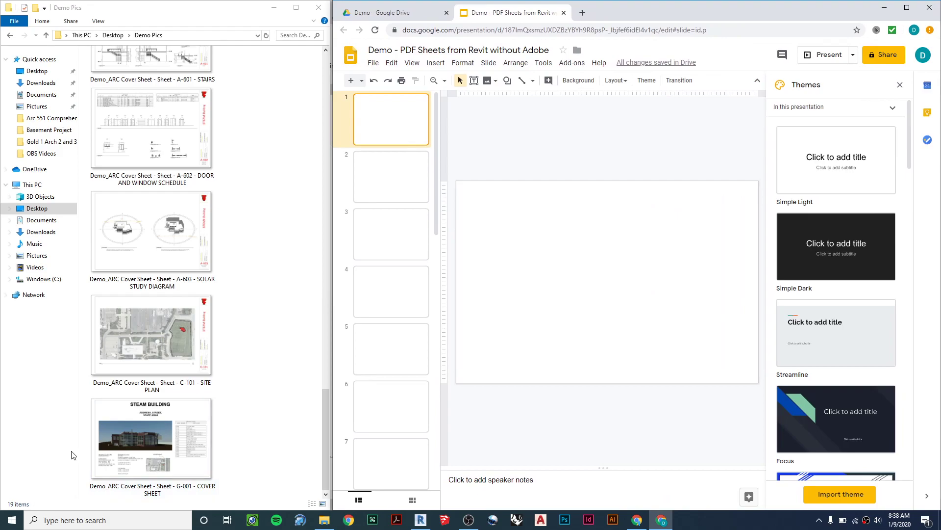
drag(132, 447, 525, 247)
drag(633, 299, 759, 382)
click(670, 412)
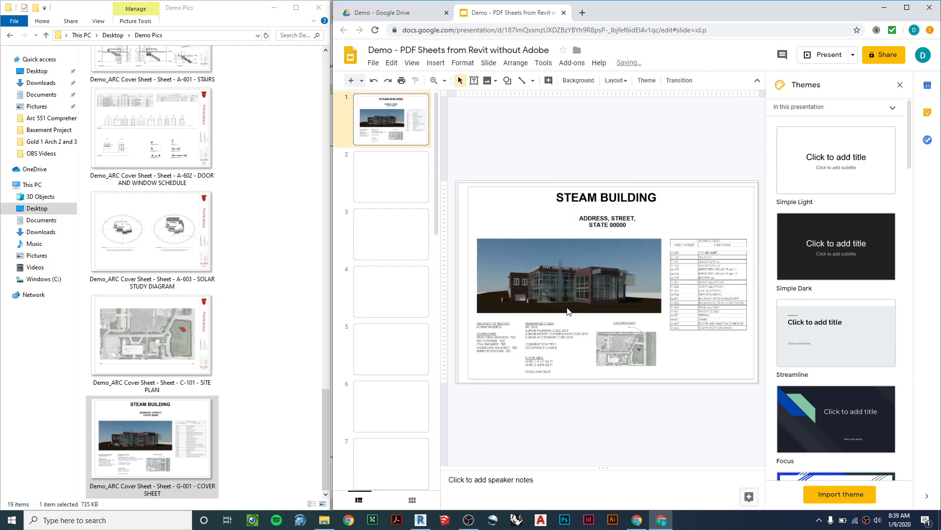
Place the C-101 site plan image on slide 2 and enlarge it to fill the slide
click(166, 349)
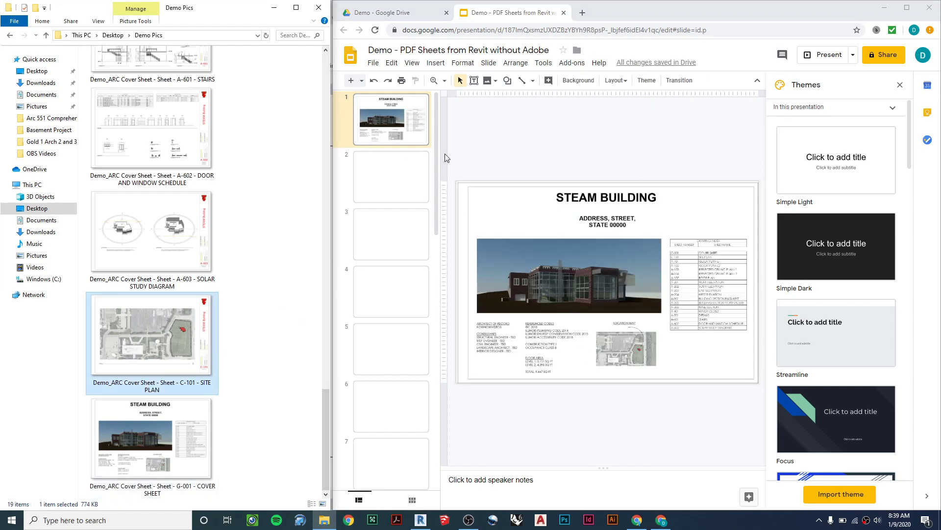
click(405, 183)
drag(175, 342, 569, 271)
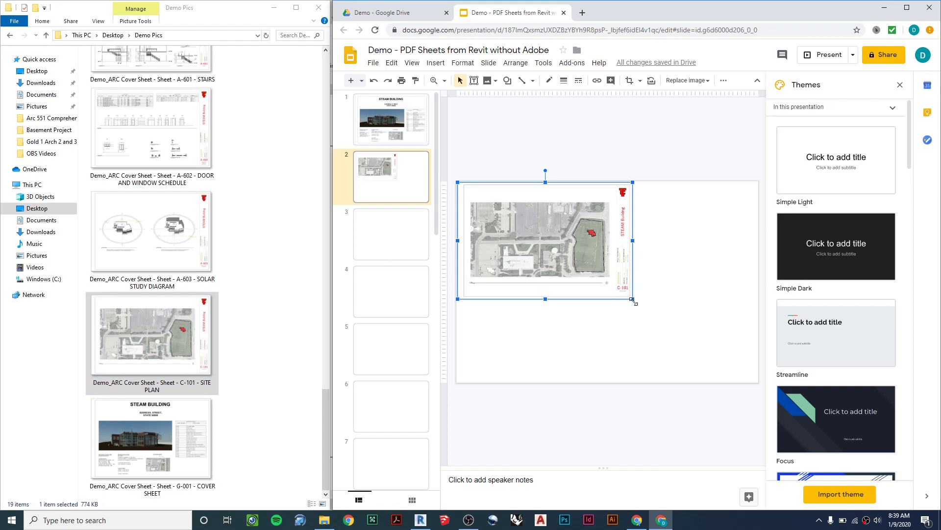
drag(634, 300, 757, 380)
click(661, 419)
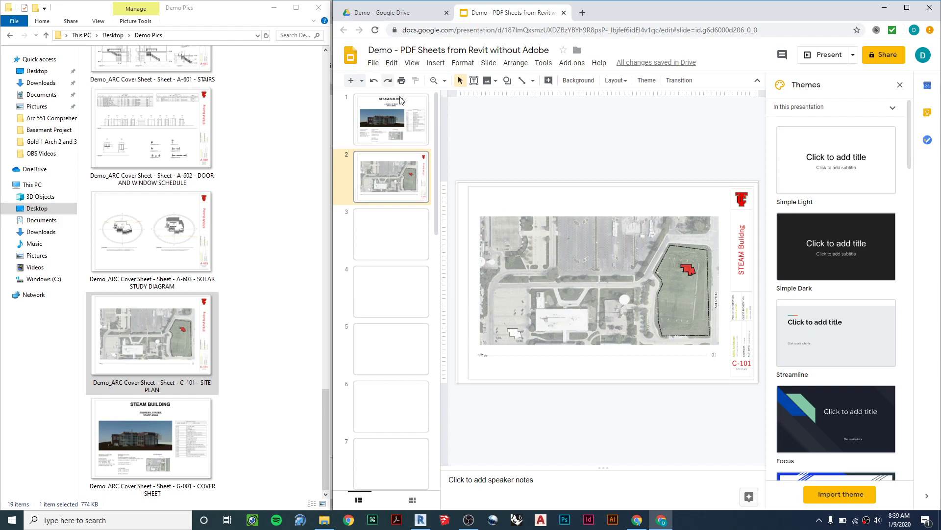
Download the presentation as a PDF Document (.pdf) from the File > Download menu
click(373, 63)
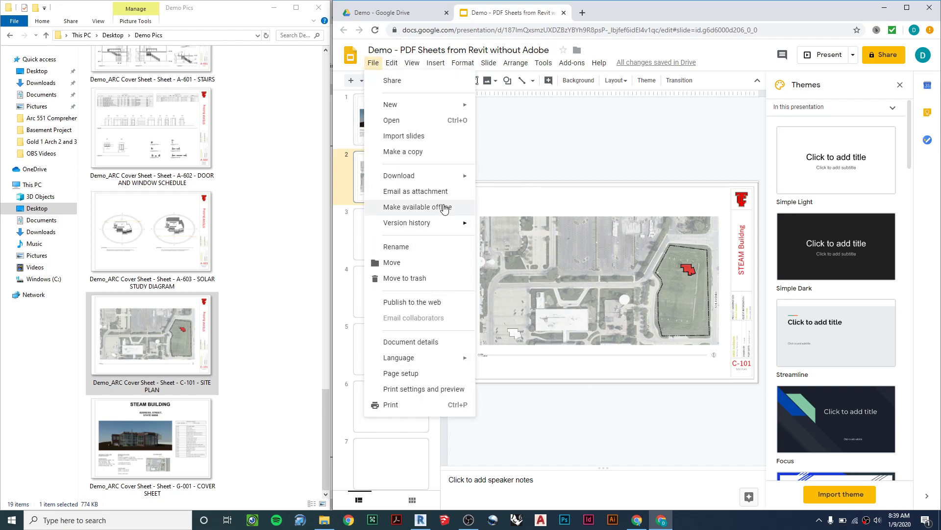
mouse_move(456, 176)
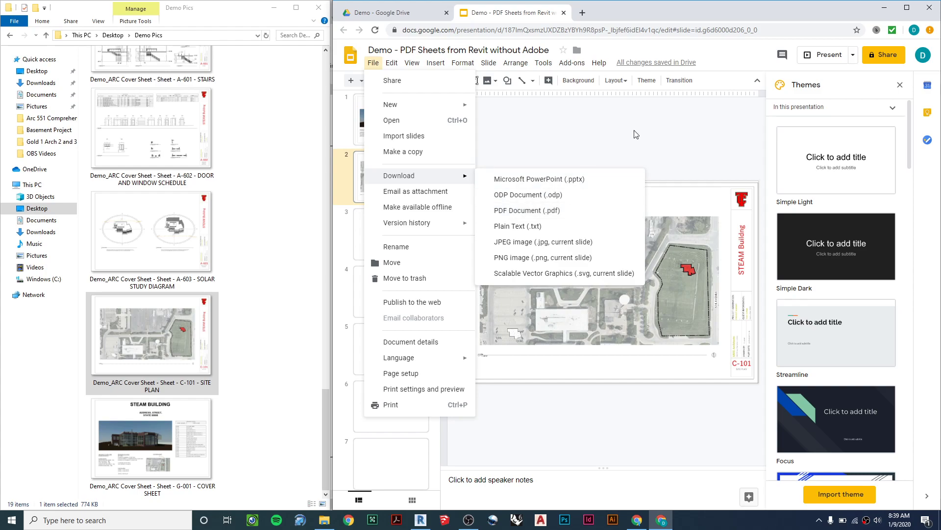
click(508, 211)
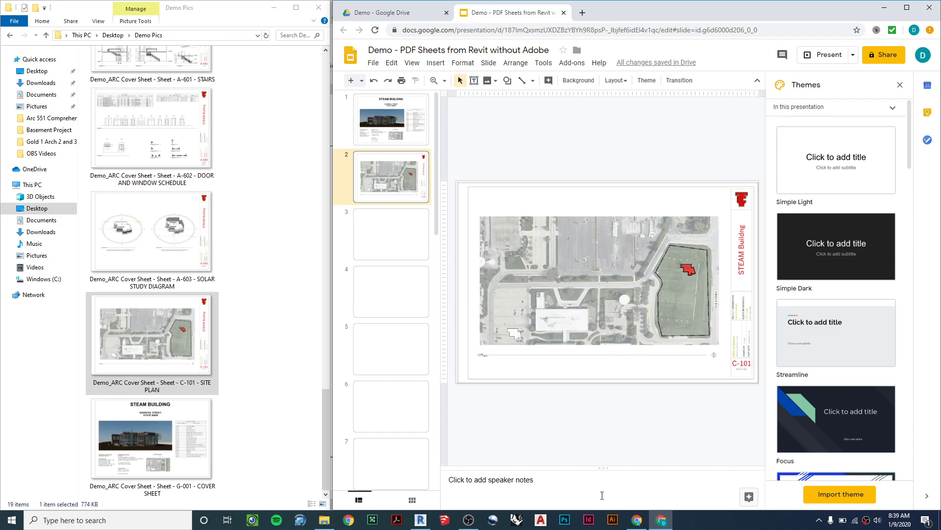
click(869, 520)
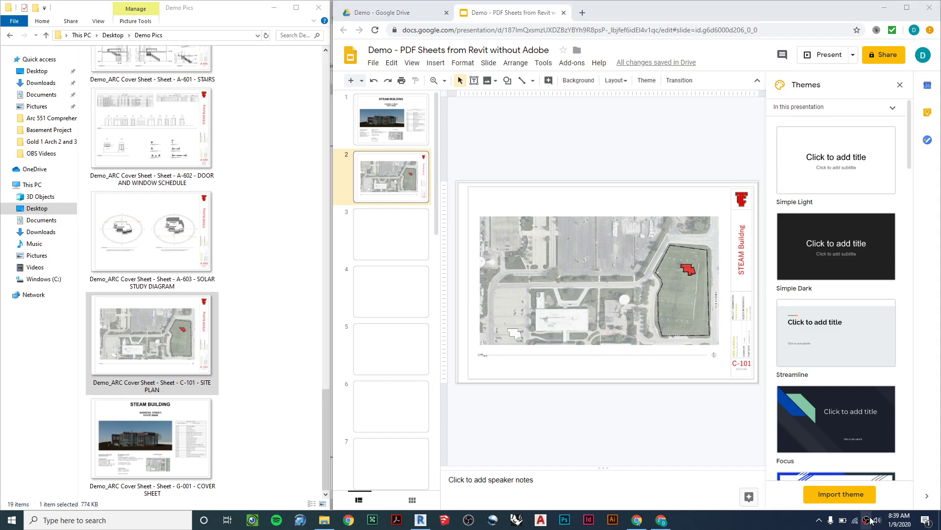